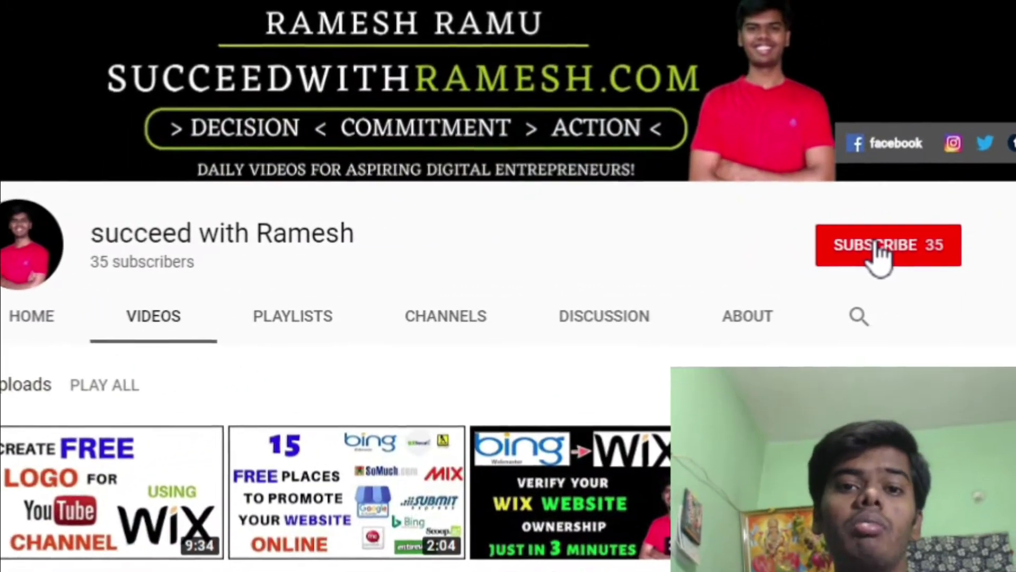
Subscribe to the YouTube channel and turn on notifications for its uploads.
click(876, 242)
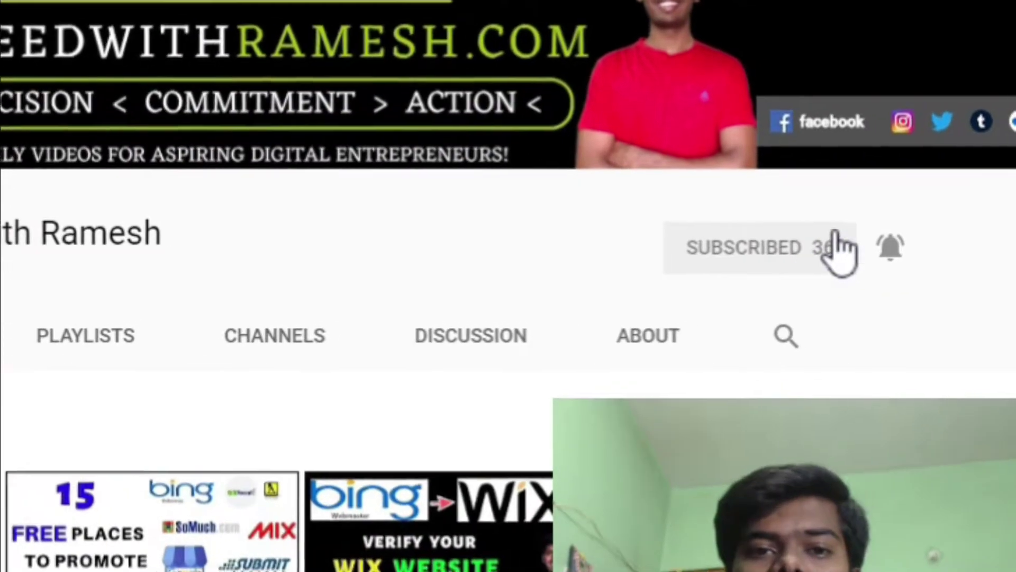
click(891, 247)
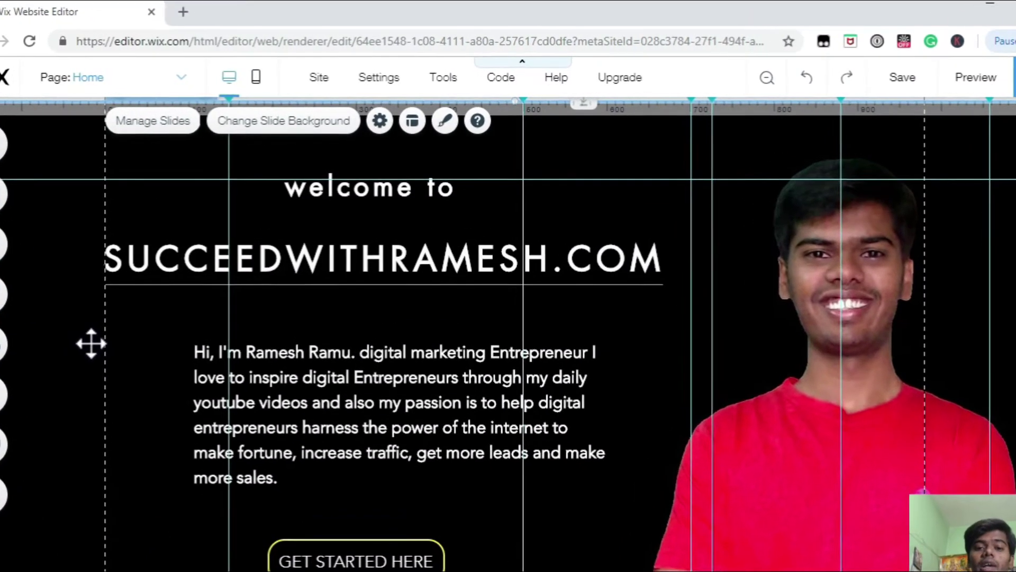
Launch the Get Found on Google SEO plan from the editor's Settings menu.
mouse_move(379, 84)
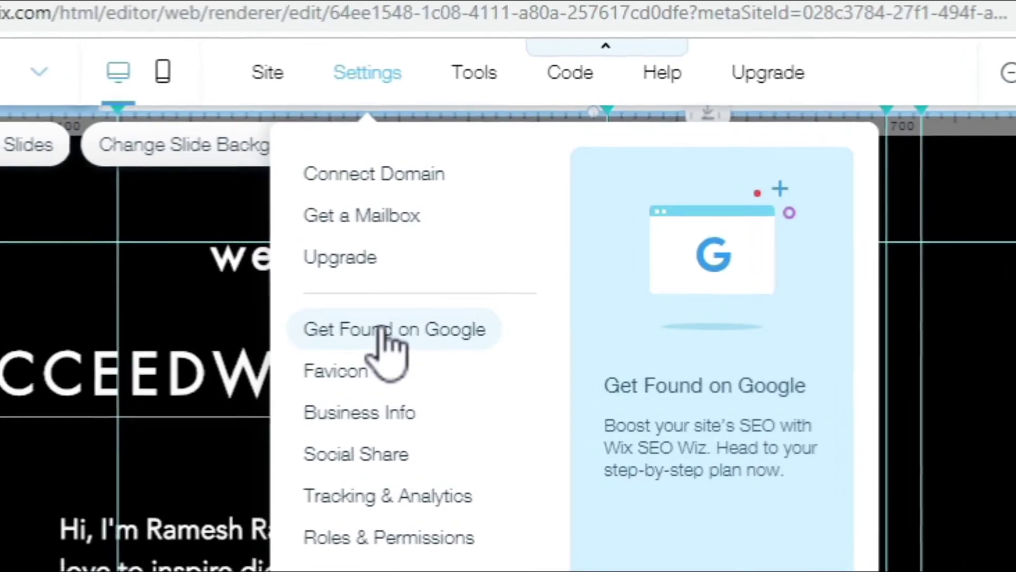
click(383, 318)
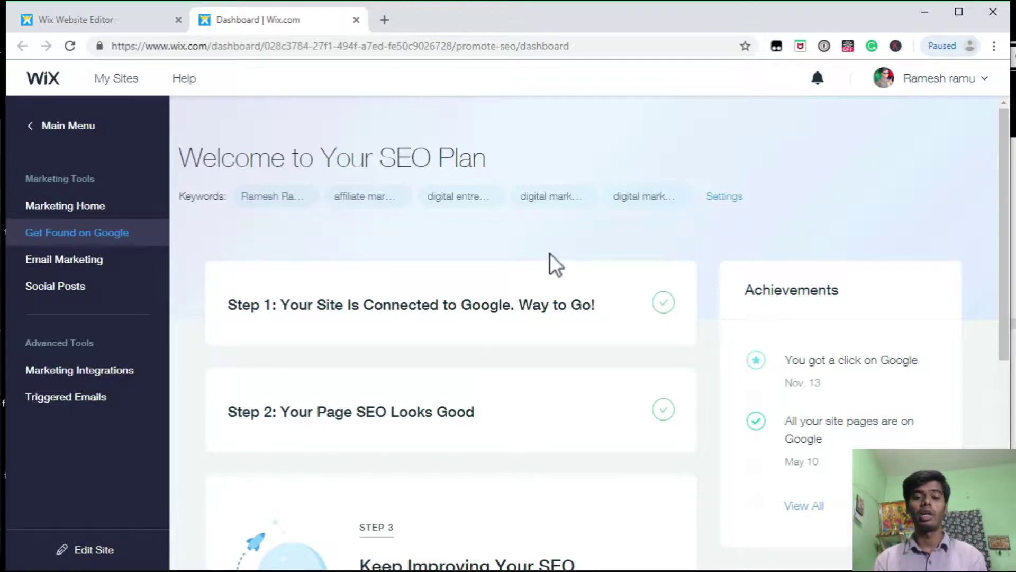
Expand the homepage SEO title check to reveal 'Digital Entrepreneur | Digital Marketer', then return to the editor.
scroll(548, 253, down, 2)
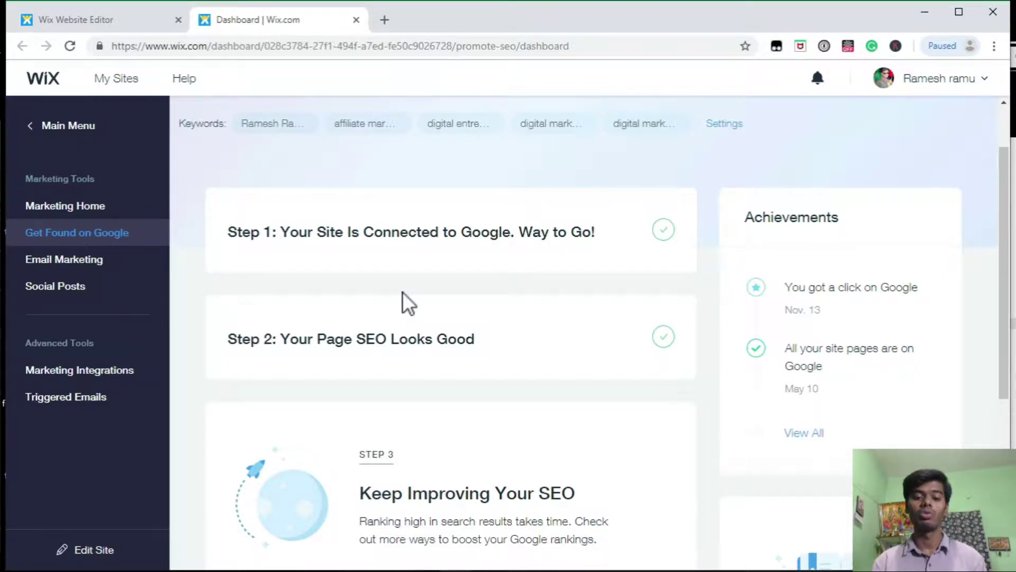
scroll(403, 291, down, 1)
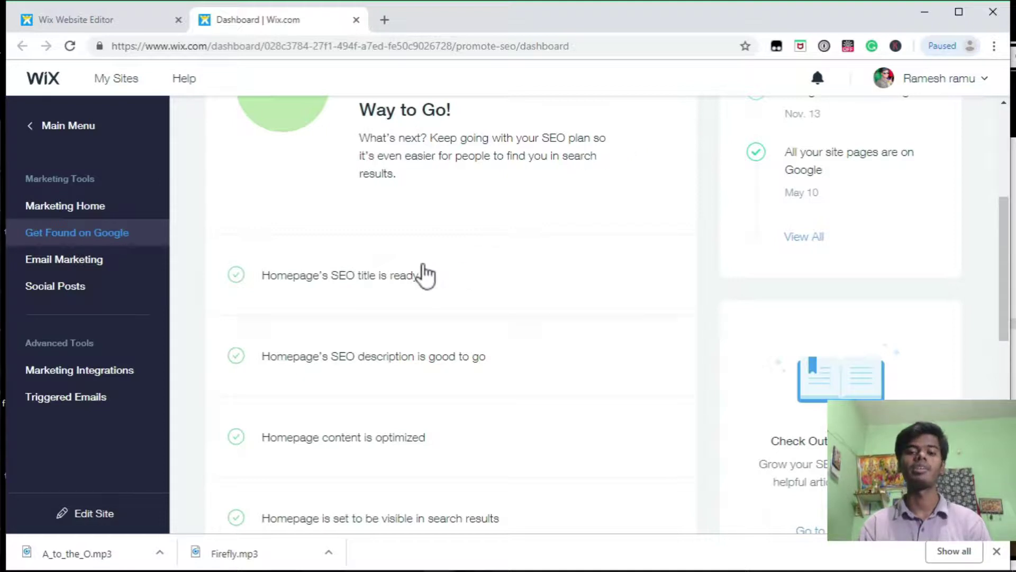
click(295, 276)
scroll(295, 296, down, 2)
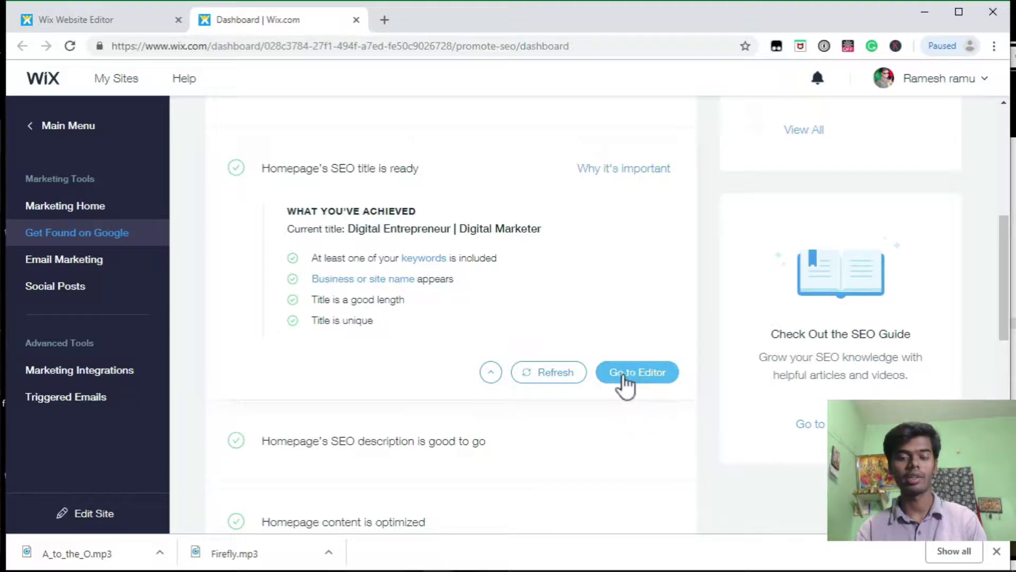
click(78, 15)
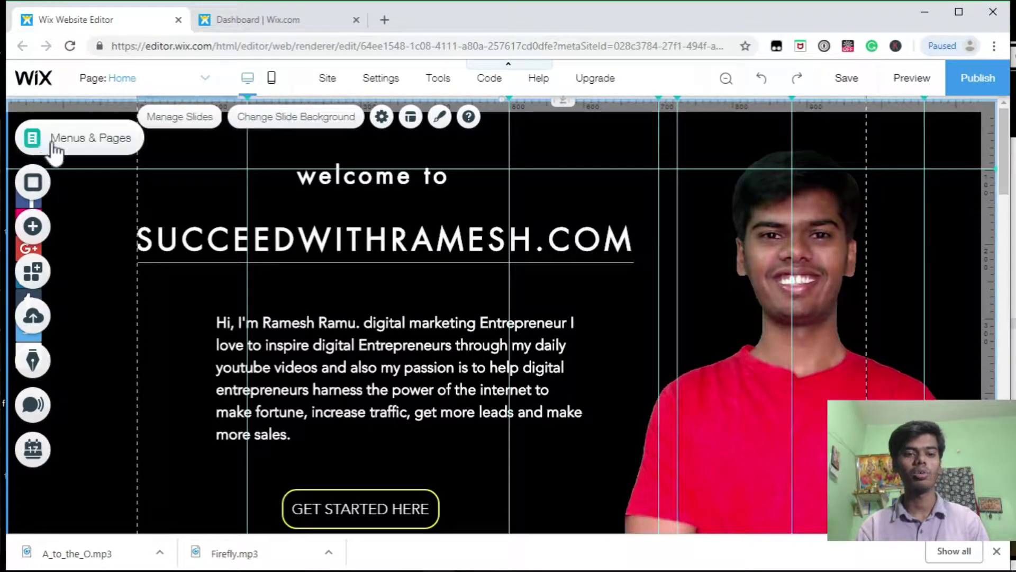
Review the Home page's SEO & Social settings, including its search title and description.
click(76, 141)
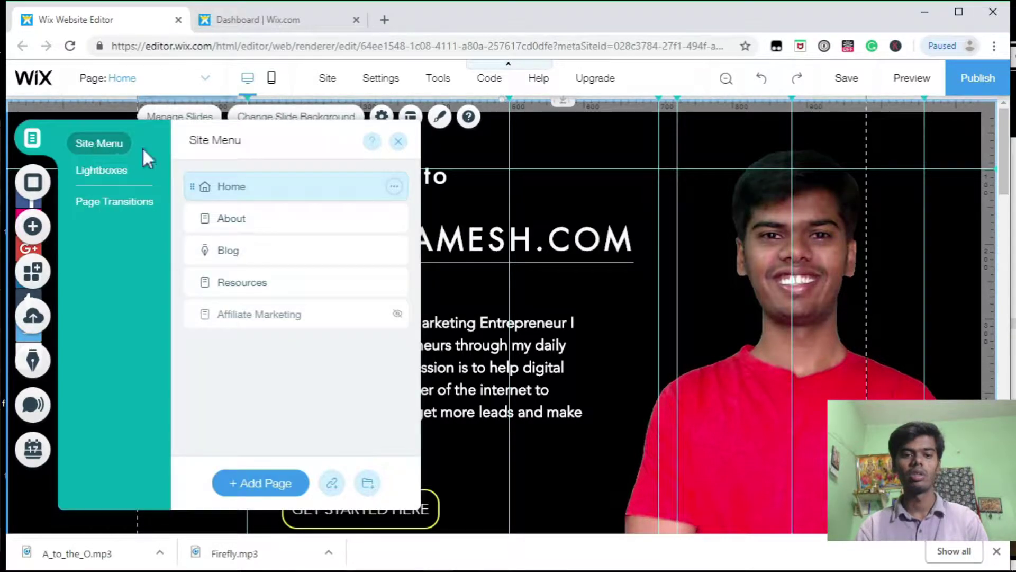
click(392, 184)
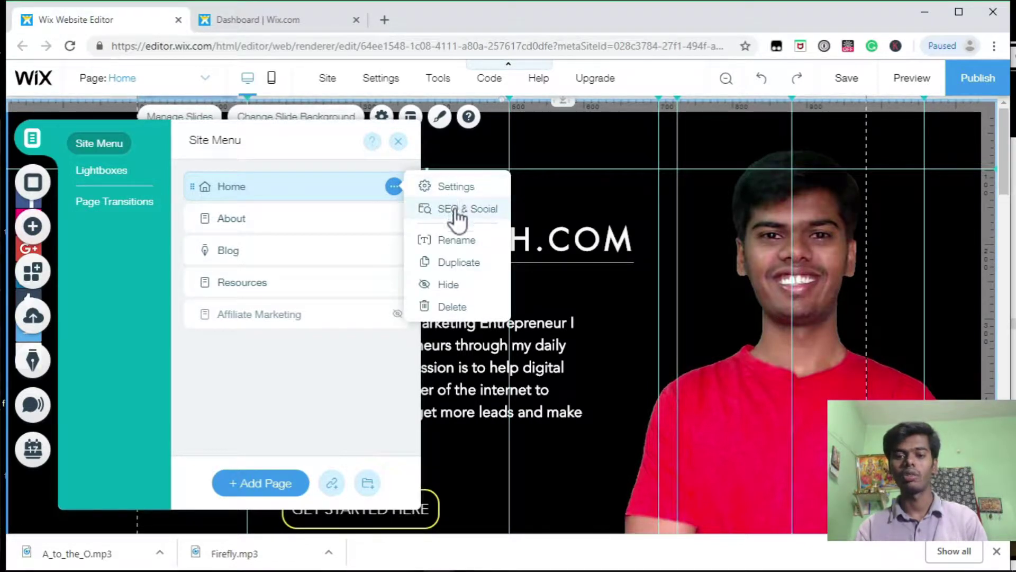
click(455, 210)
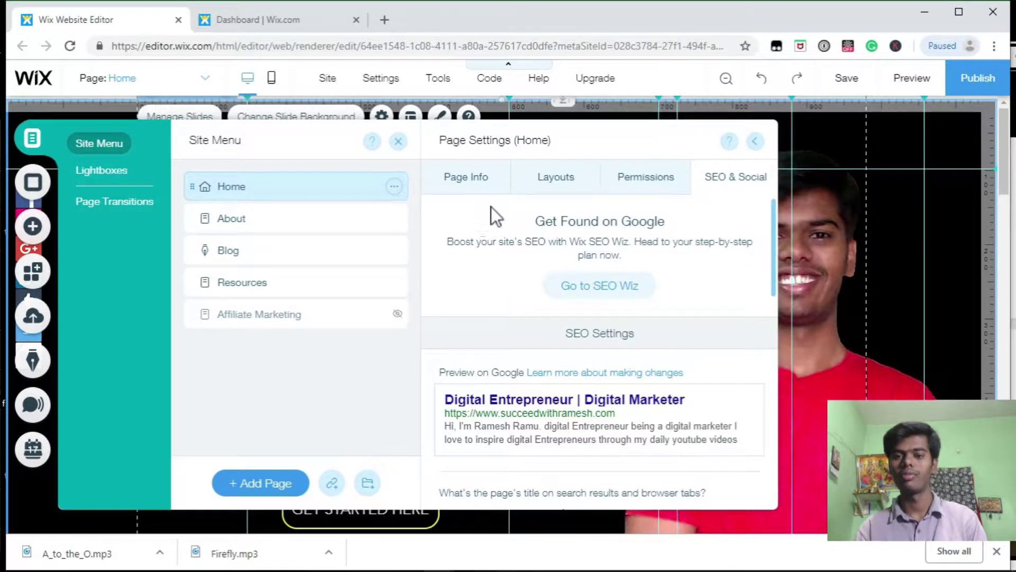
scroll(612, 338, down, 3)
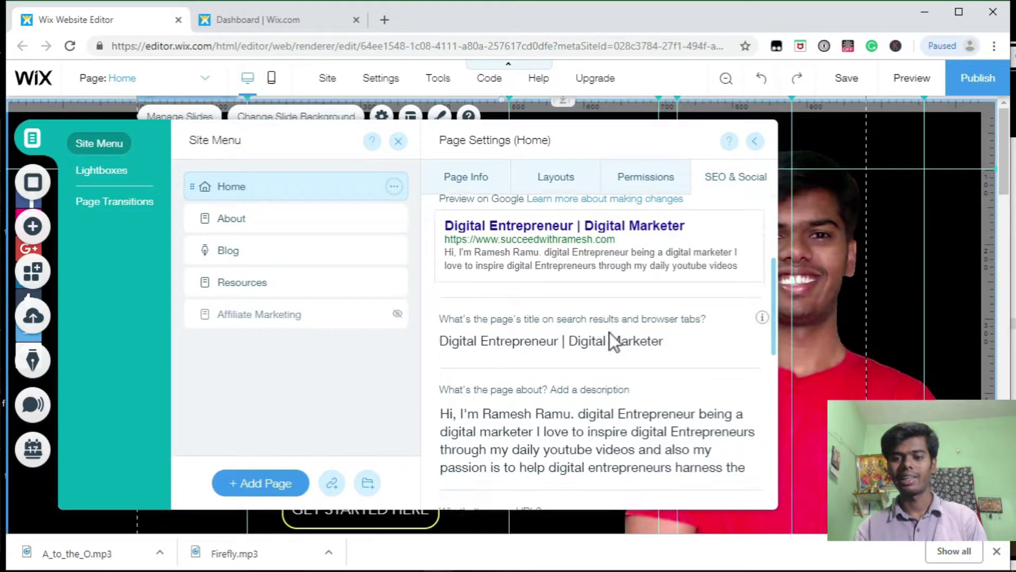
scroll(608, 332, up, 1)
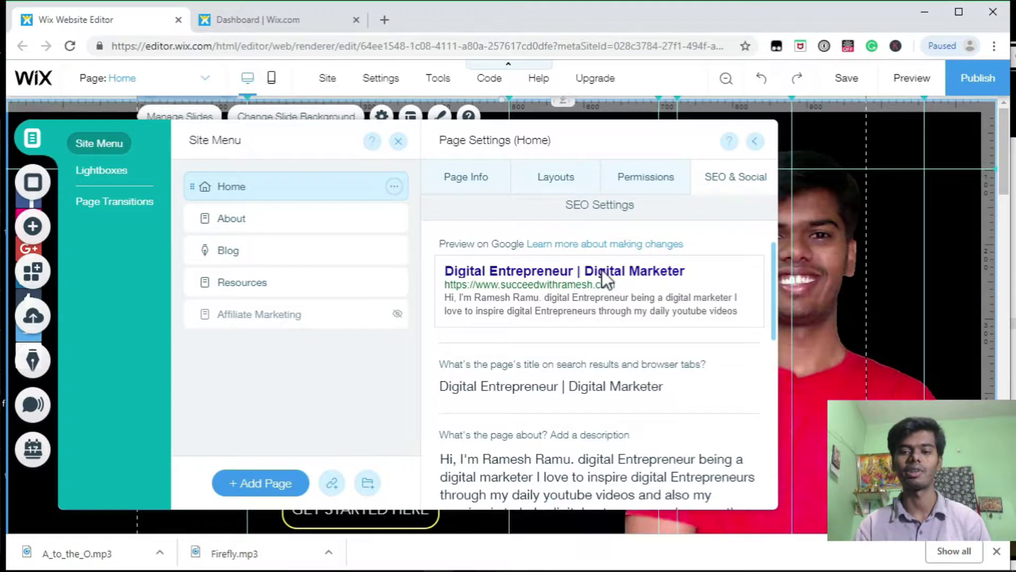
scroll(601, 270, down, 1)
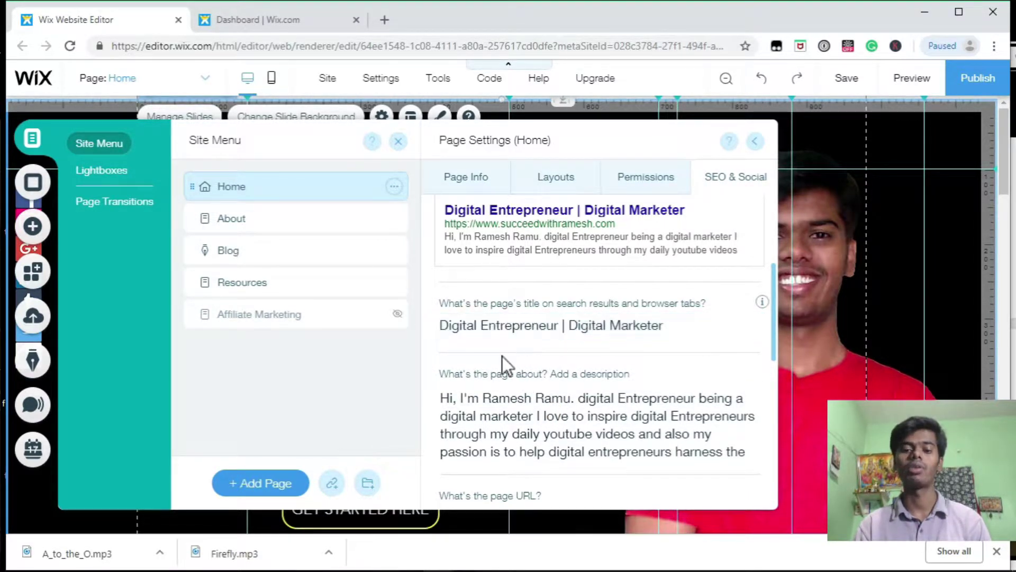
scroll(503, 357, down, 3)
scroll(503, 357, up, 3)
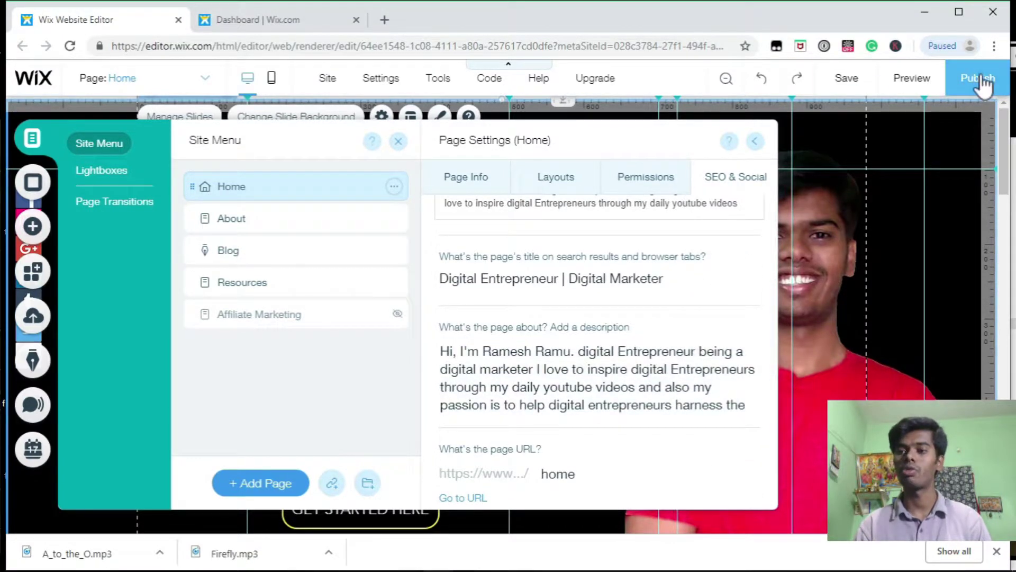
click(265, 18)
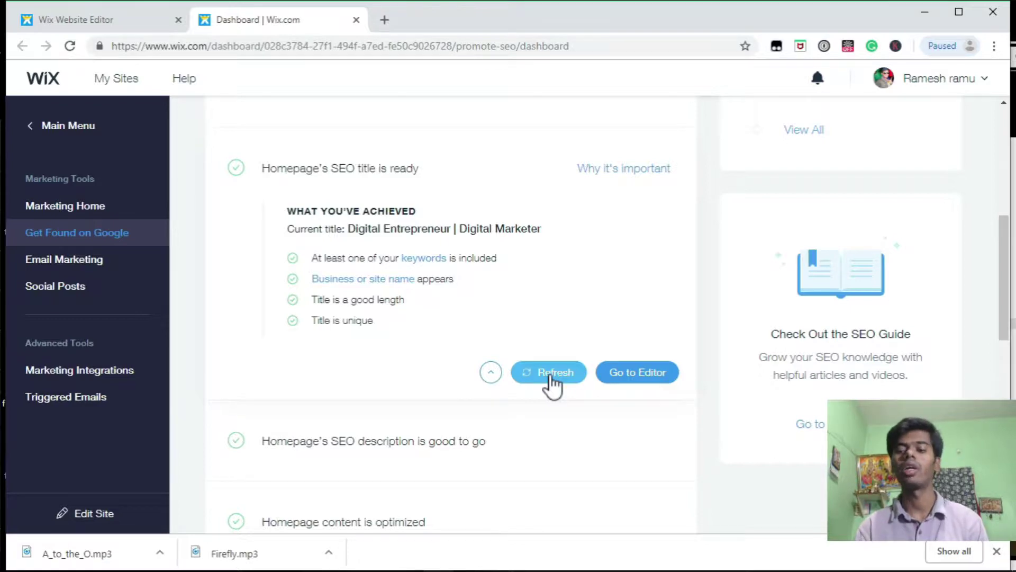
Check the SEO plan's 20/20 page SEO score and the Keep Improving Your SEO step.
scroll(320, 325, down, 4)
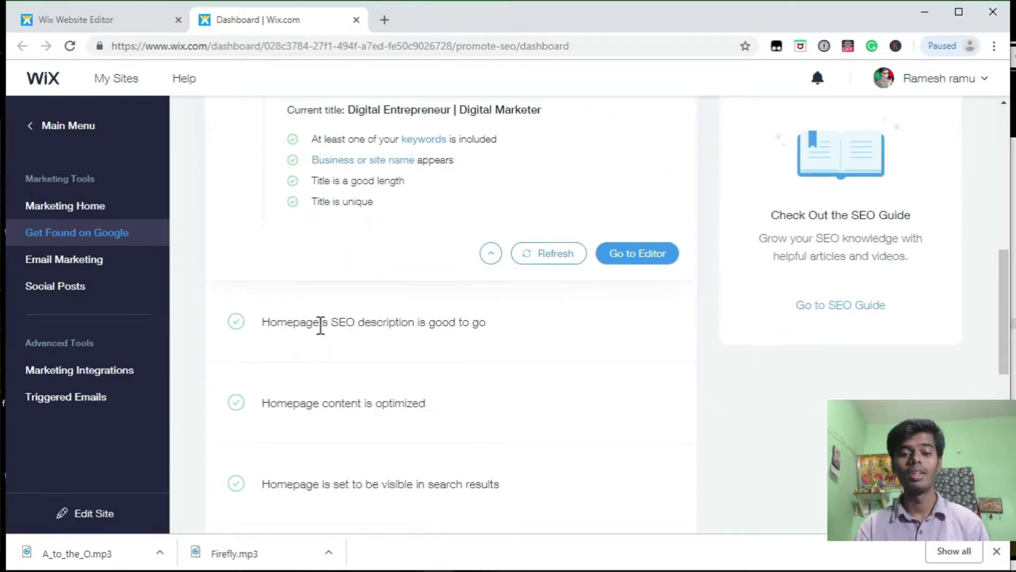
scroll(426, 329, up, 6)
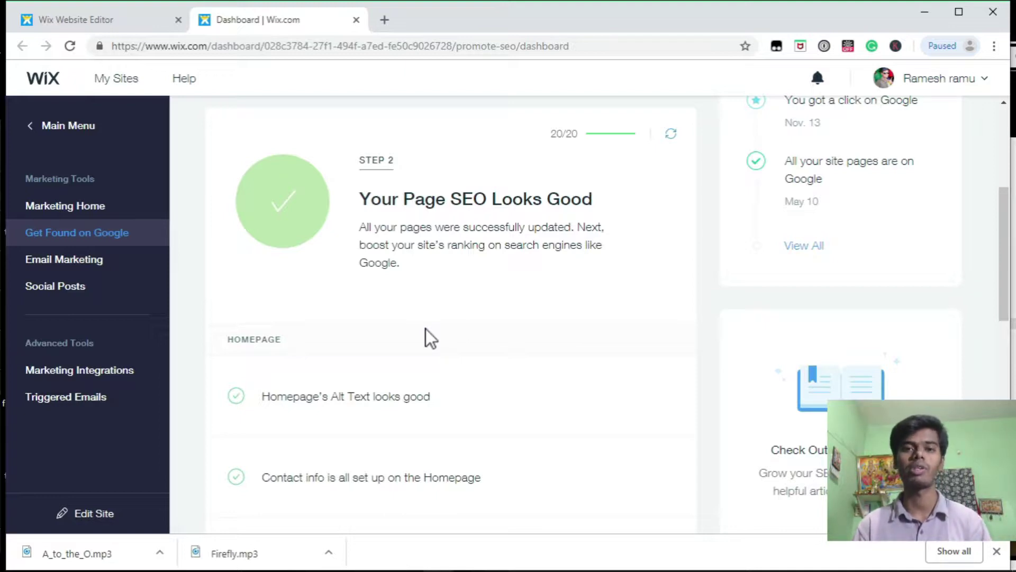
click(110, 15)
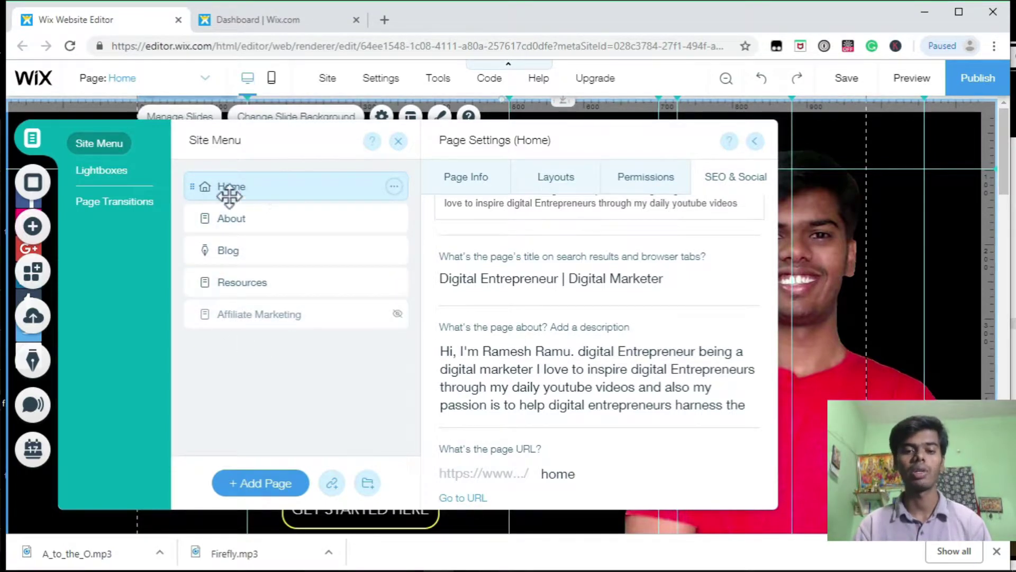
key(ctrl+Tab)
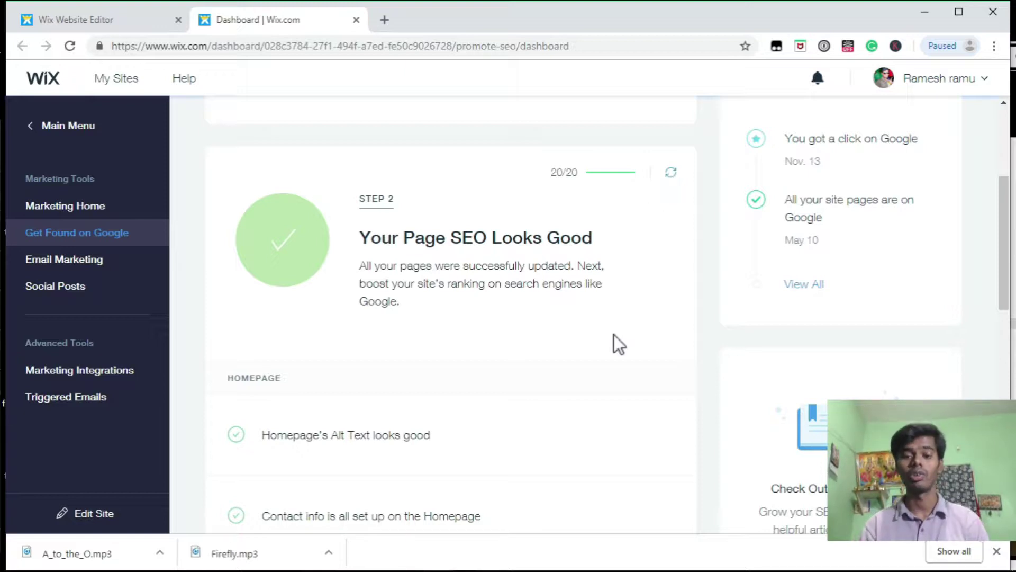
scroll(613, 334, down, 4)
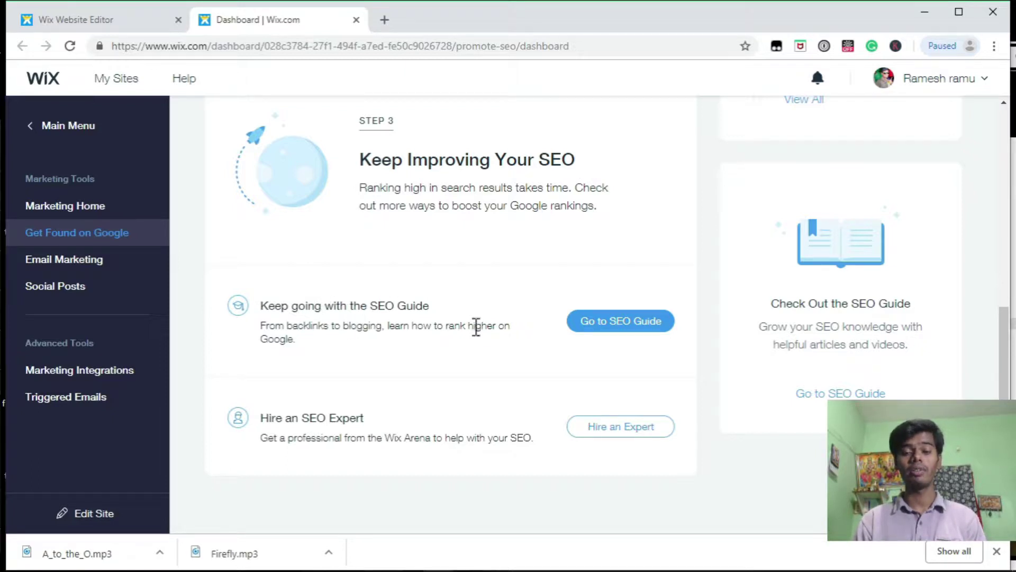
Browse the Wix SEO Guide's topic cards, then go back to the SEO dashboard.
click(630, 331)
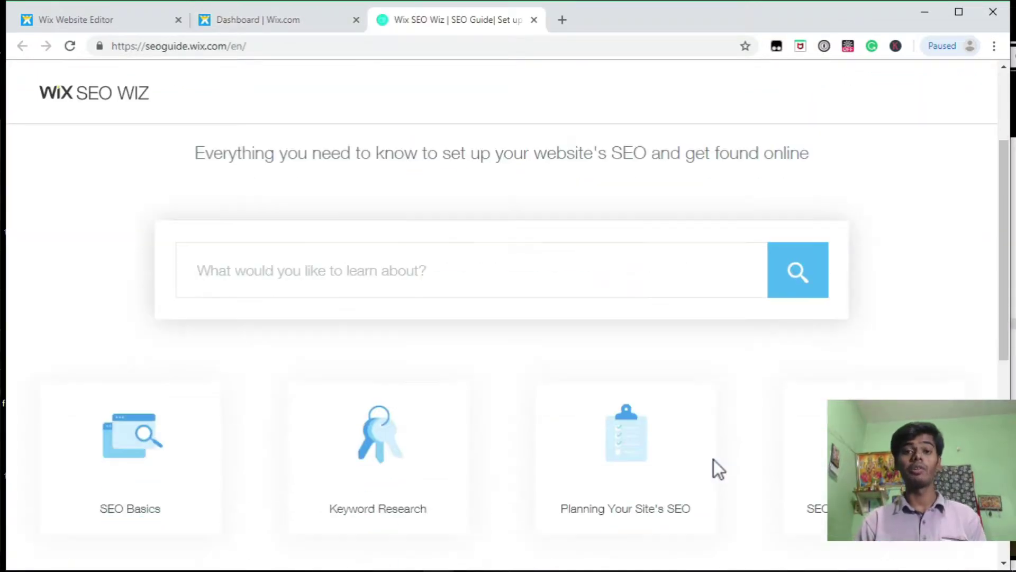
scroll(713, 459, down, 3)
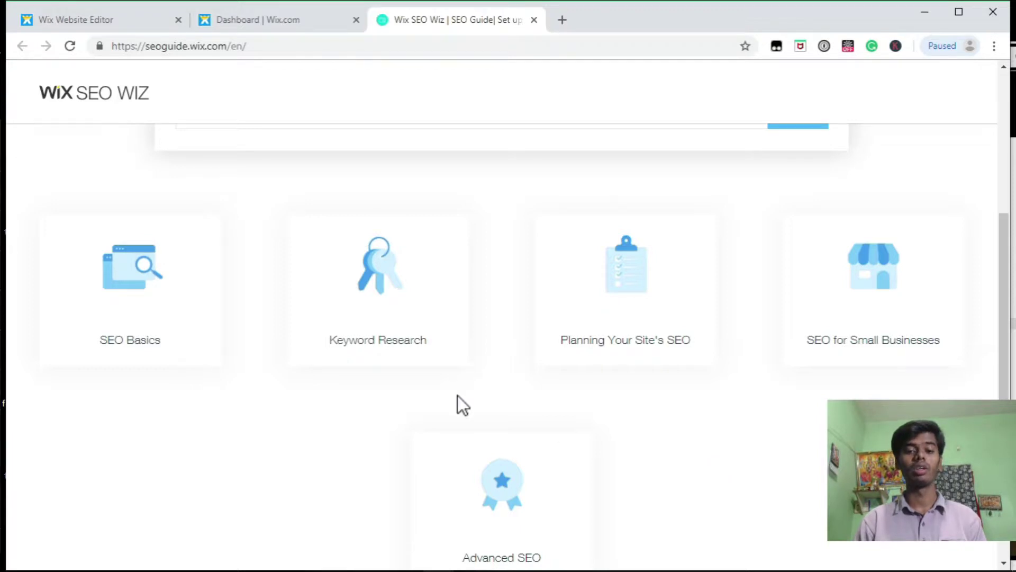
key(ctrl+shift+Tab)
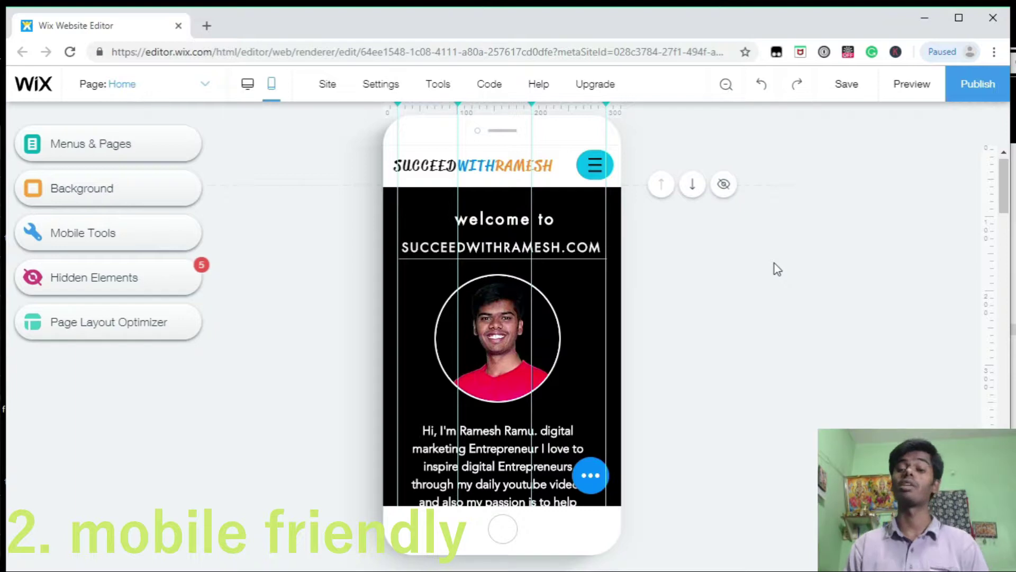
Scroll the mobile Home page and confirm the Mobile Friendly toggle remains on, leaving it unchanged.
scroll(773, 262, down, 3)
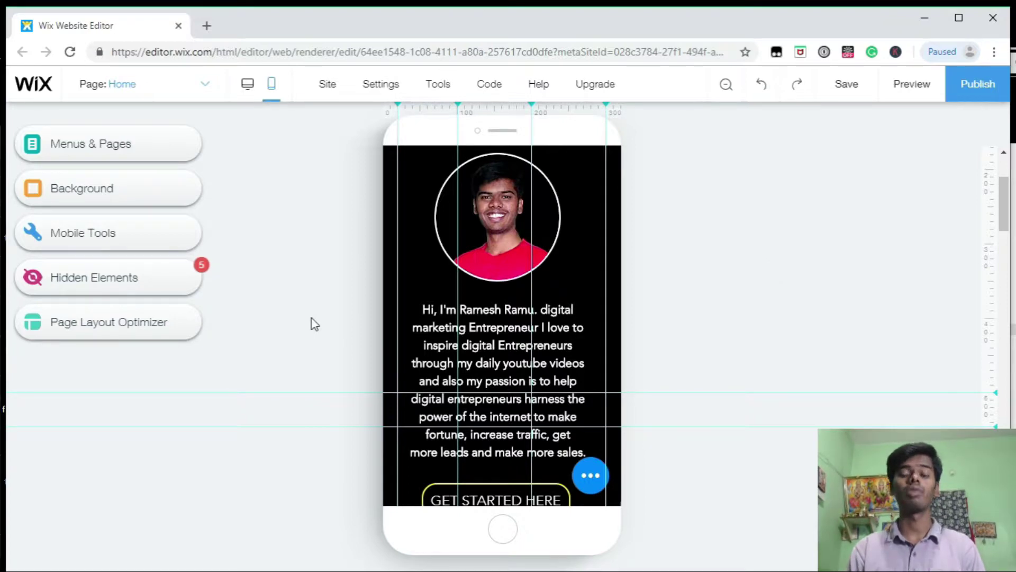
scroll(315, 323, up, 3)
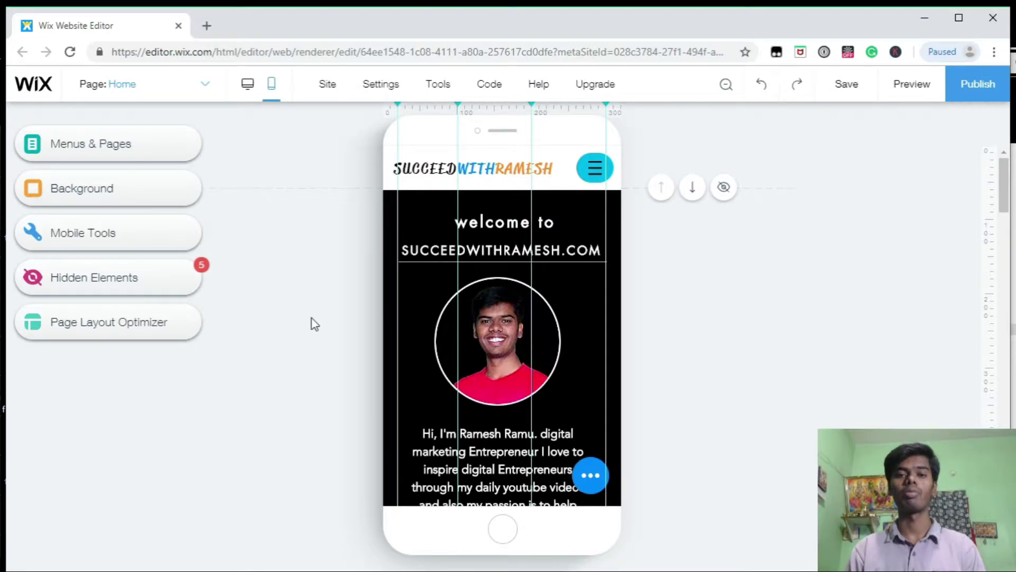
mouse_move(376, 88)
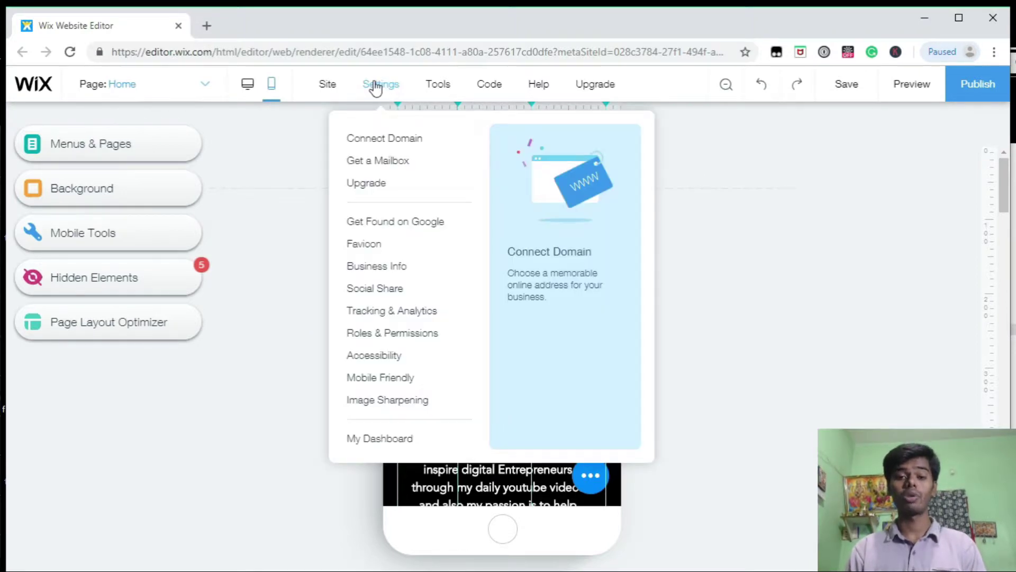
click(371, 378)
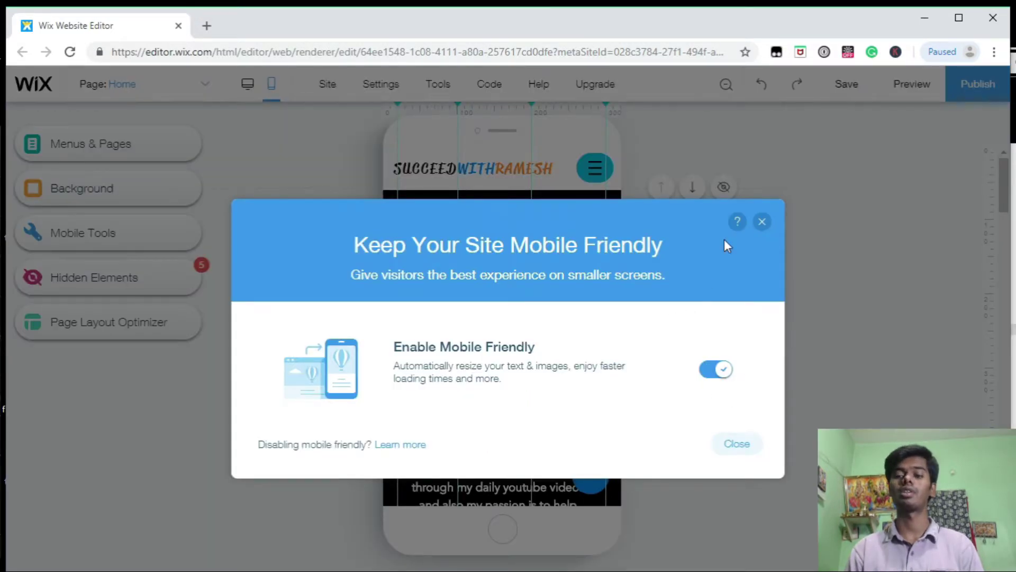
click(762, 221)
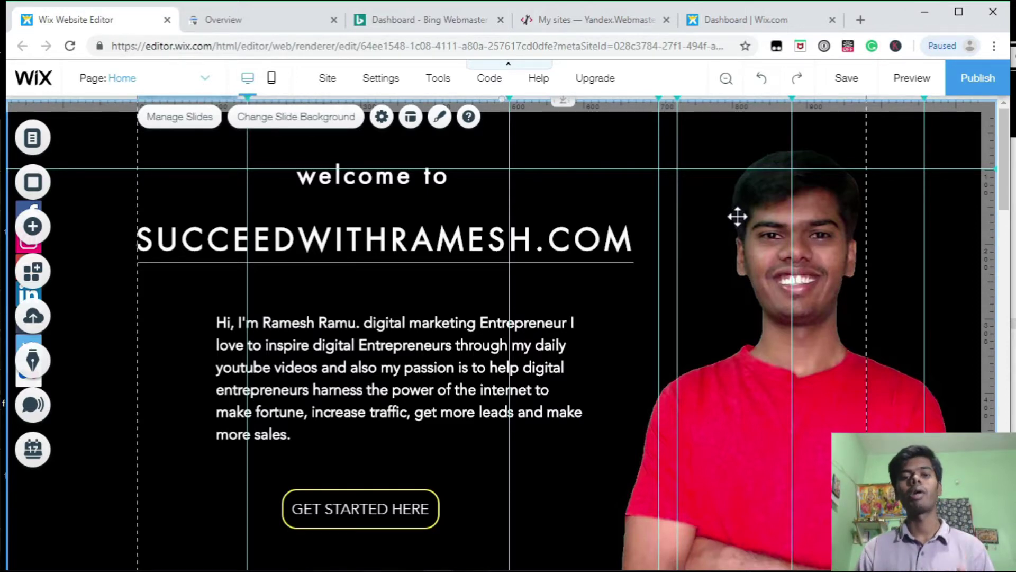
Go to Search Console's Sitemaps report and paste sitemap.xml as the sitemap URL.
click(271, 24)
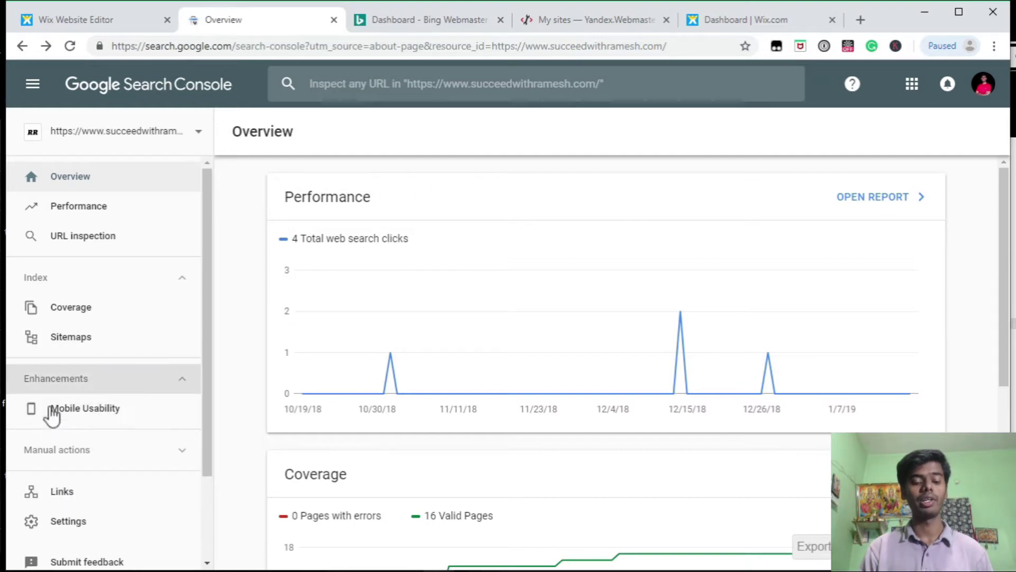
mouse_move(299, 307)
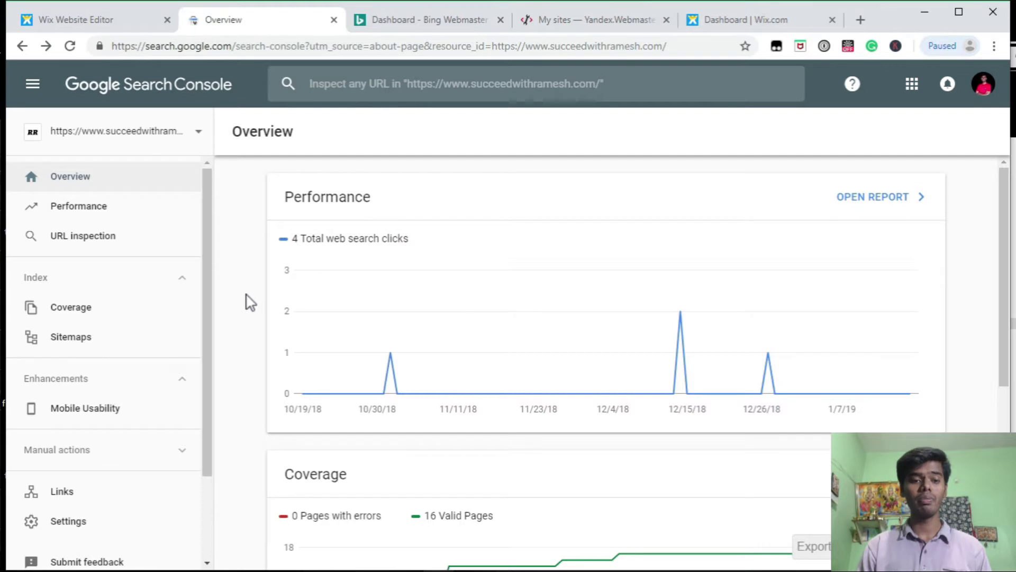
click(89, 337)
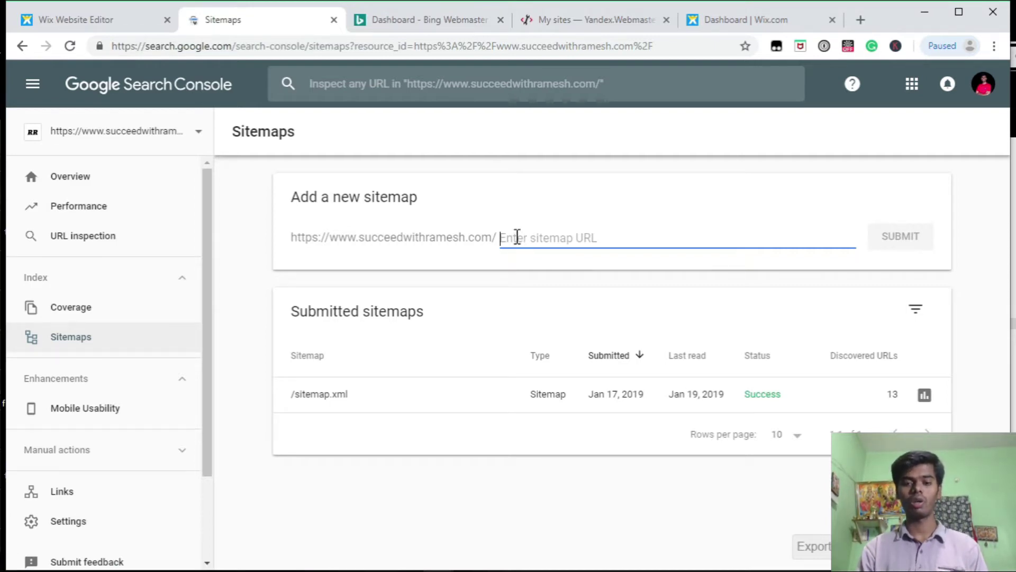
text(sitemap.xml)
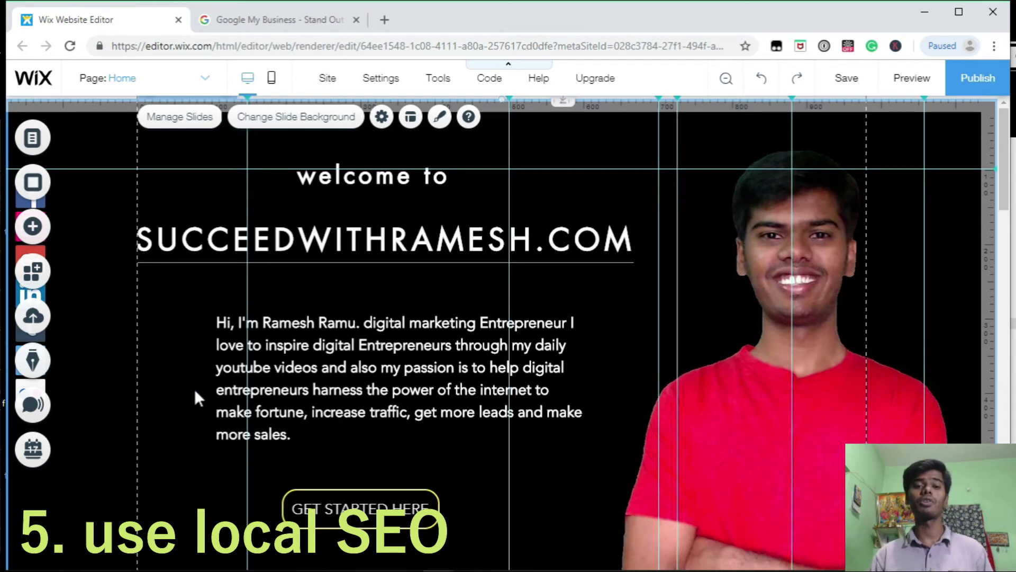
Switch to Google My Business and read its free Business Profile introduction.
click(271, 20)
scroll(258, 155, up, 1)
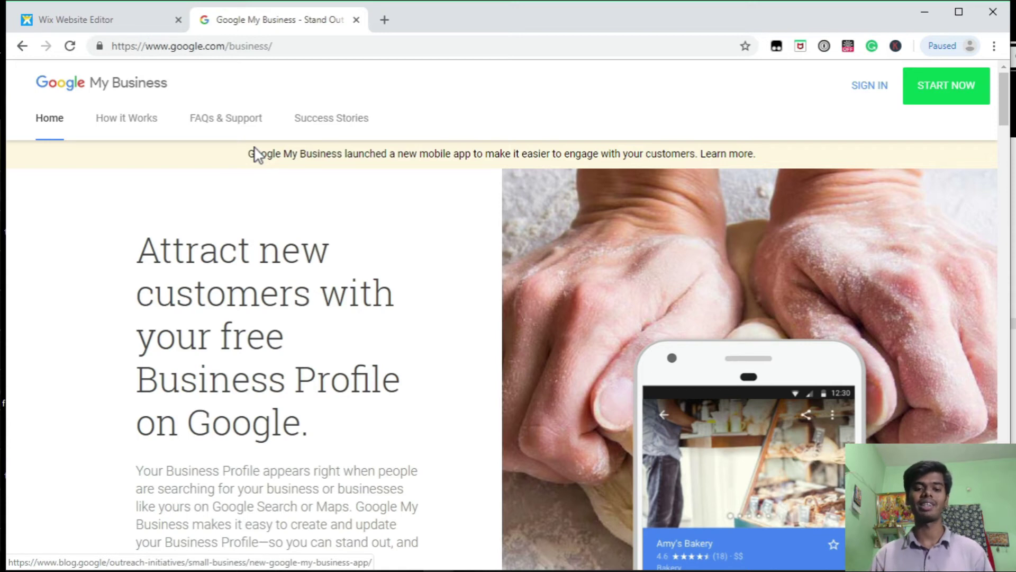
scroll(258, 155, down, 2)
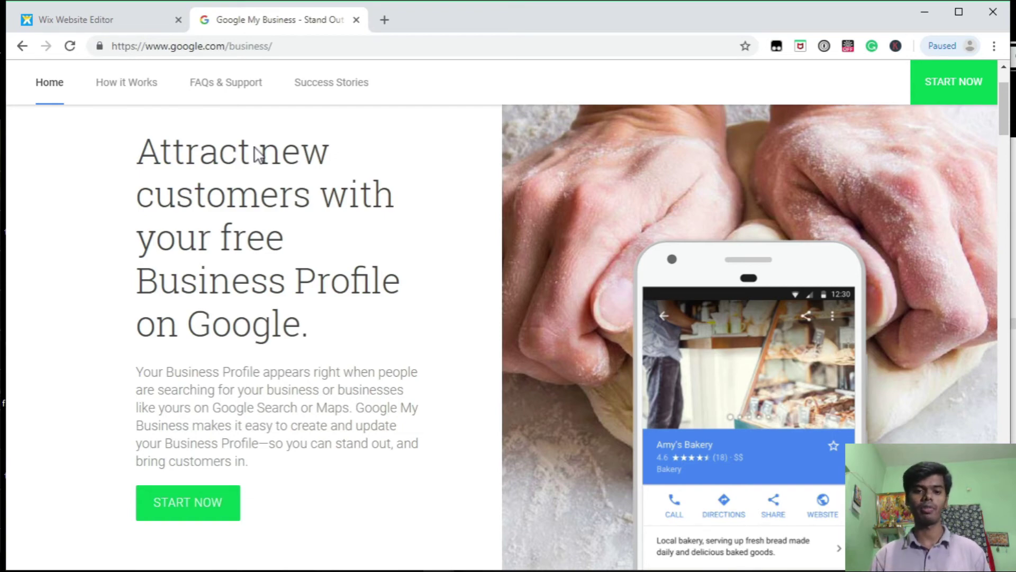
scroll(258, 154, down, 1)
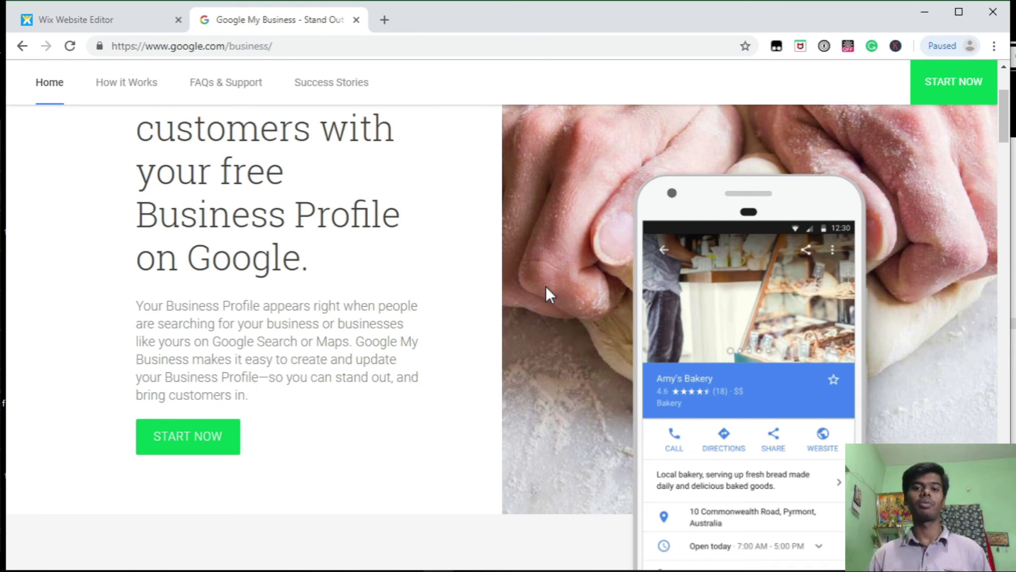